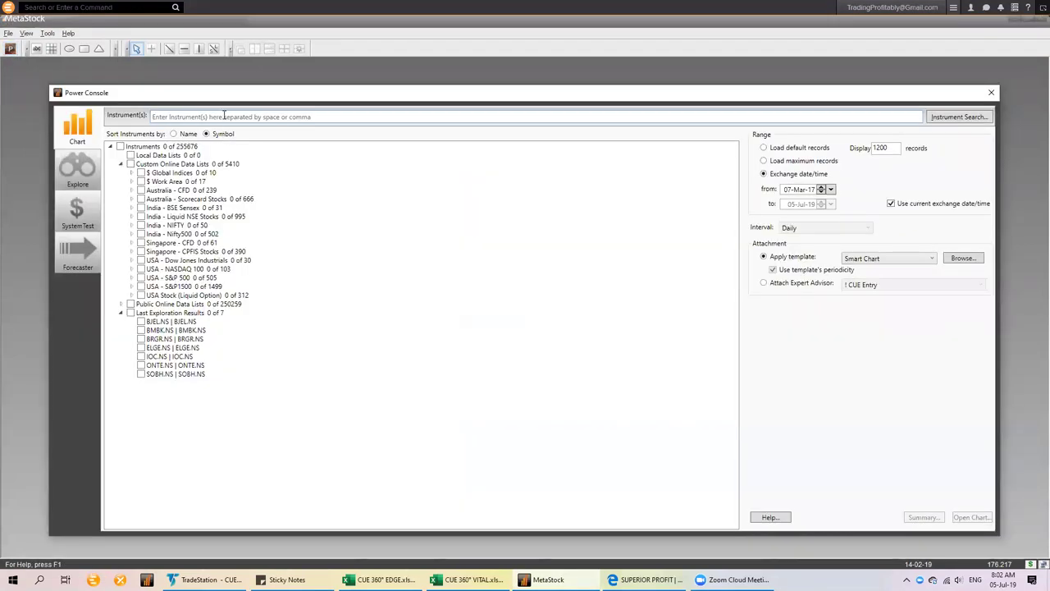
# - Open a chart of the .axjo instrument with the "! Cue At A Glance - Weekly & Daily" template applied
pyautogui.click(224, 117)
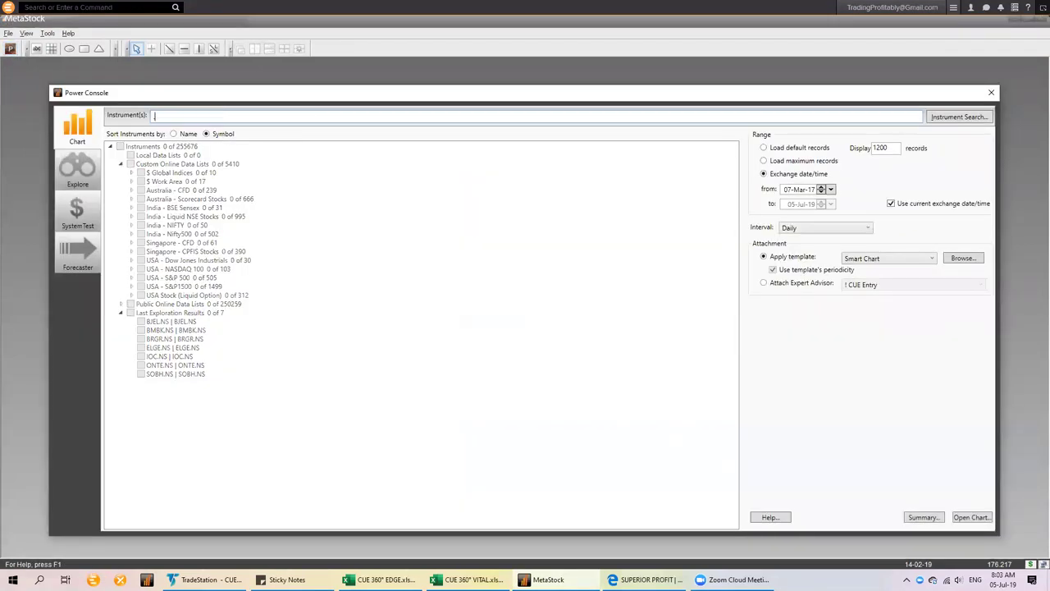
pyautogui.write('.axjo')
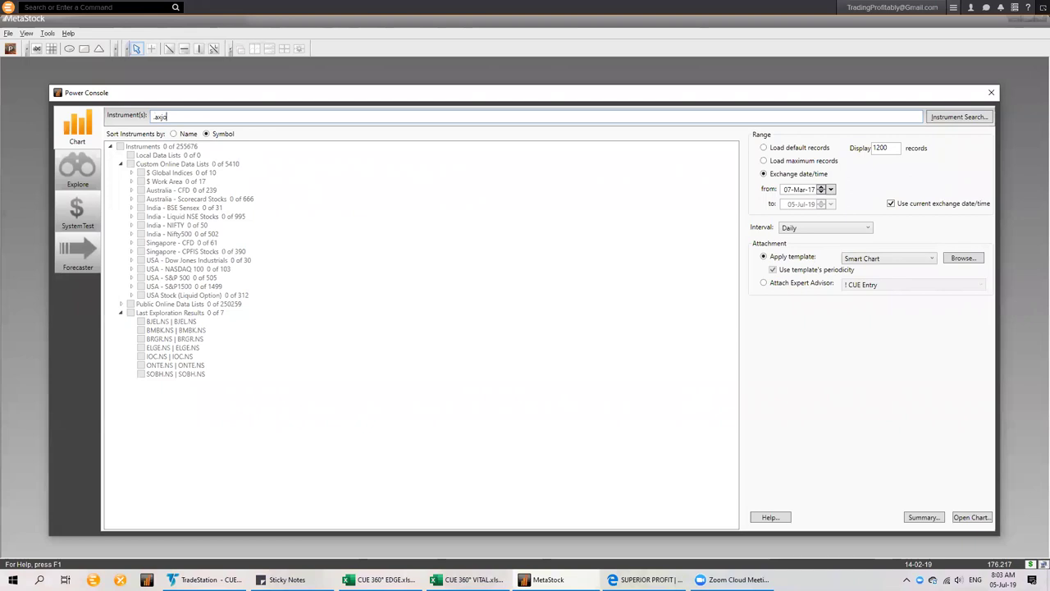
pyautogui.click(867, 259)
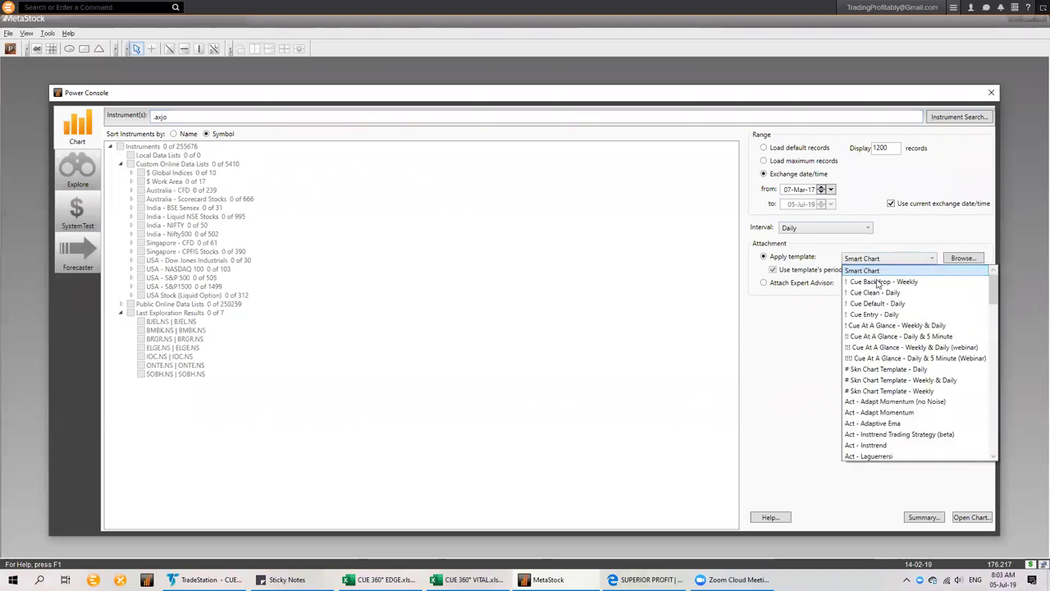
pyautogui.click(898, 326)
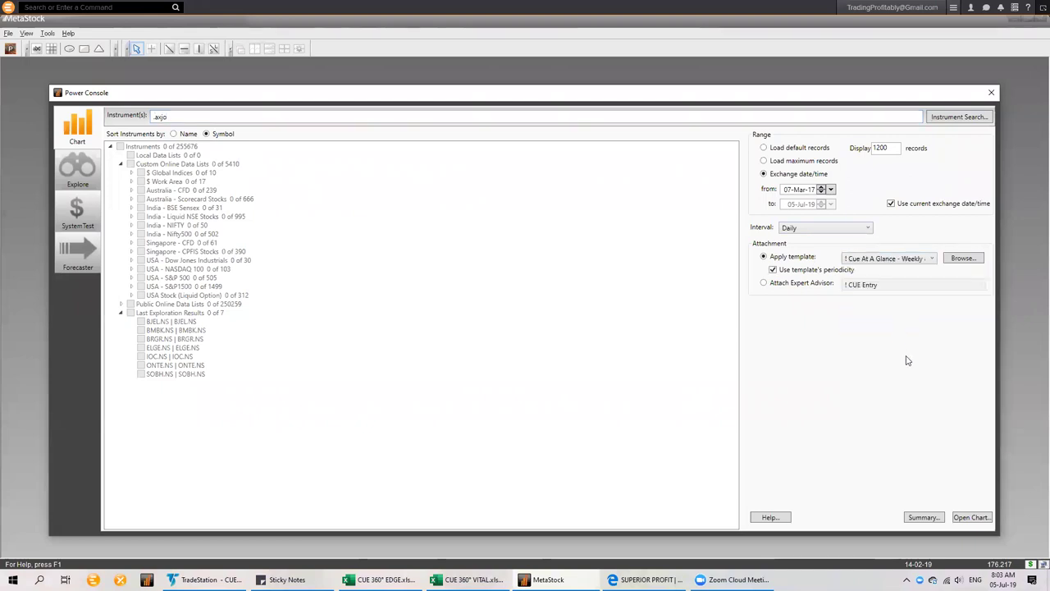
pyautogui.click(969, 518)
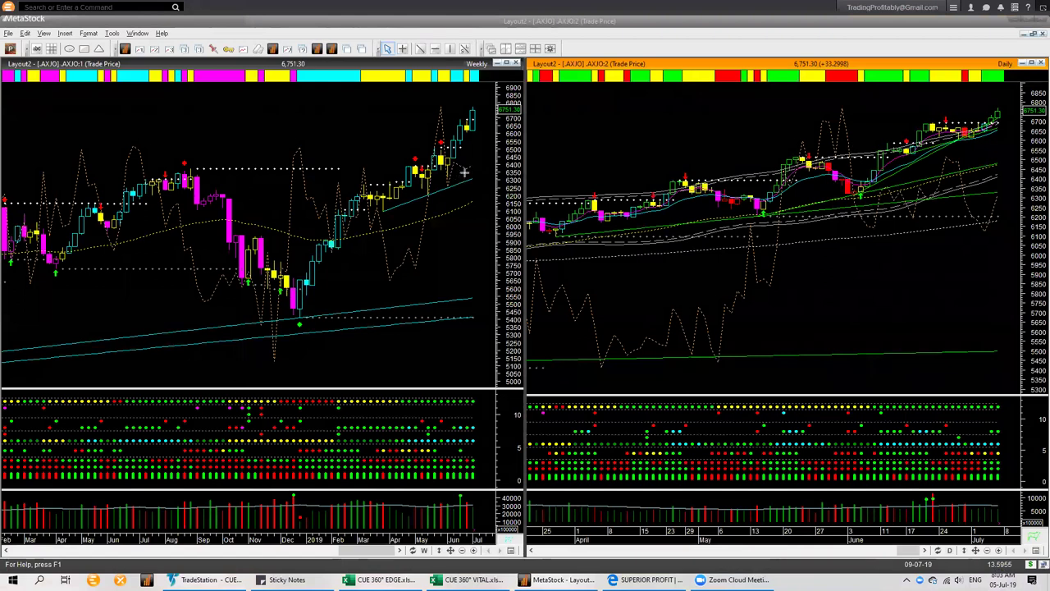
# - Draw arrows along the recent upswing and toward the latest candle on both the weekly and daily .AXJO charts
pyautogui.moveTo(460, 178); pyautogui.dragTo(486, 120)
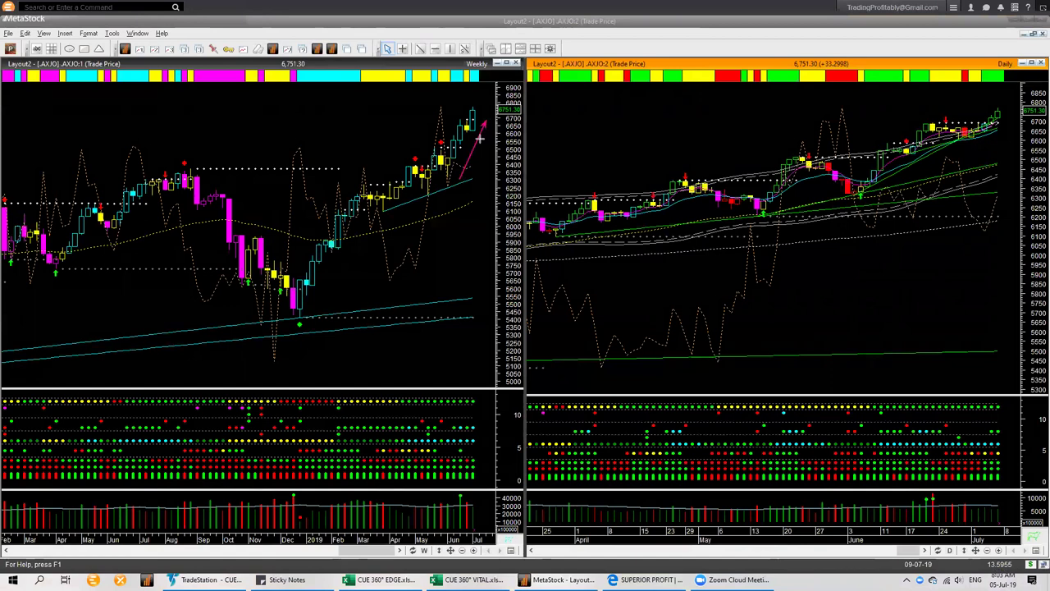
pyautogui.moveTo(493, 96); pyautogui.dragTo(480, 116)
pyautogui.moveTo(901, 185); pyautogui.dragTo(1016, 122)
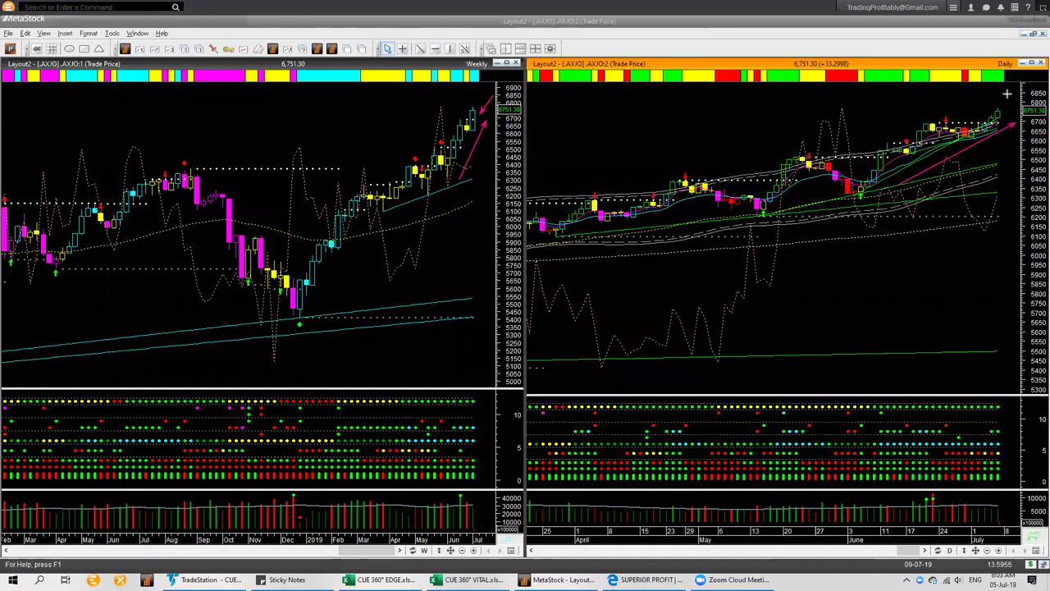
pyautogui.moveTo(1007, 94); pyautogui.dragTo(1003, 110)
# - Point arrows at the latest indicator dots on both charts and upward from the last daily candle, and erase all markings
pyautogui.moveTo(1009, 402); pyautogui.dragTo(999, 426)
pyautogui.moveTo(1018, 414); pyautogui.dragTo(1003, 429)
pyautogui.moveTo(487, 404); pyautogui.dragTo(477, 423)
pyautogui.moveTo(1003, 121); pyautogui.dragTo(1024, 103)
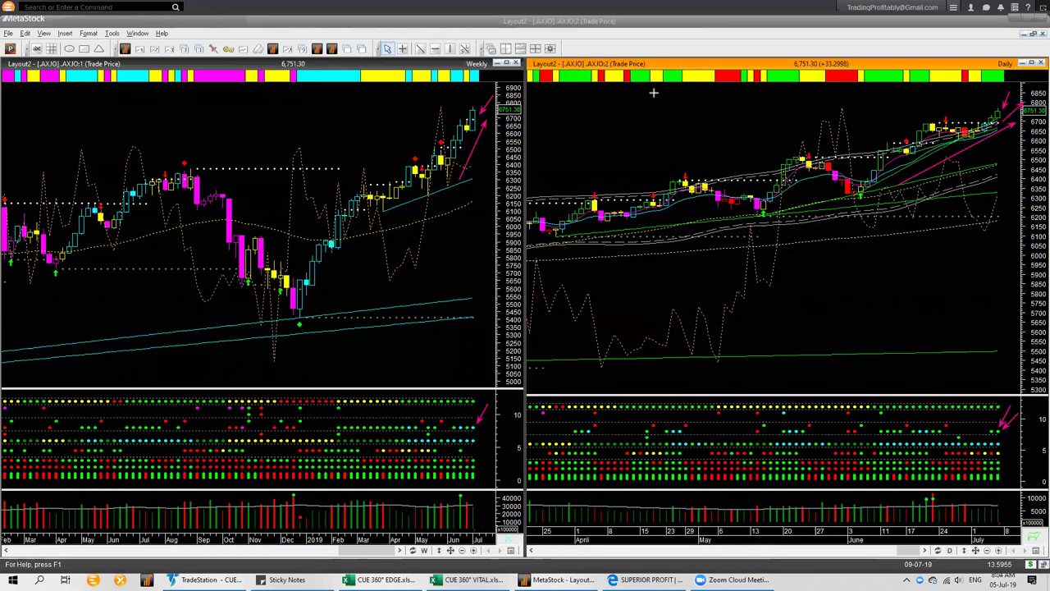
pyautogui.press('e')
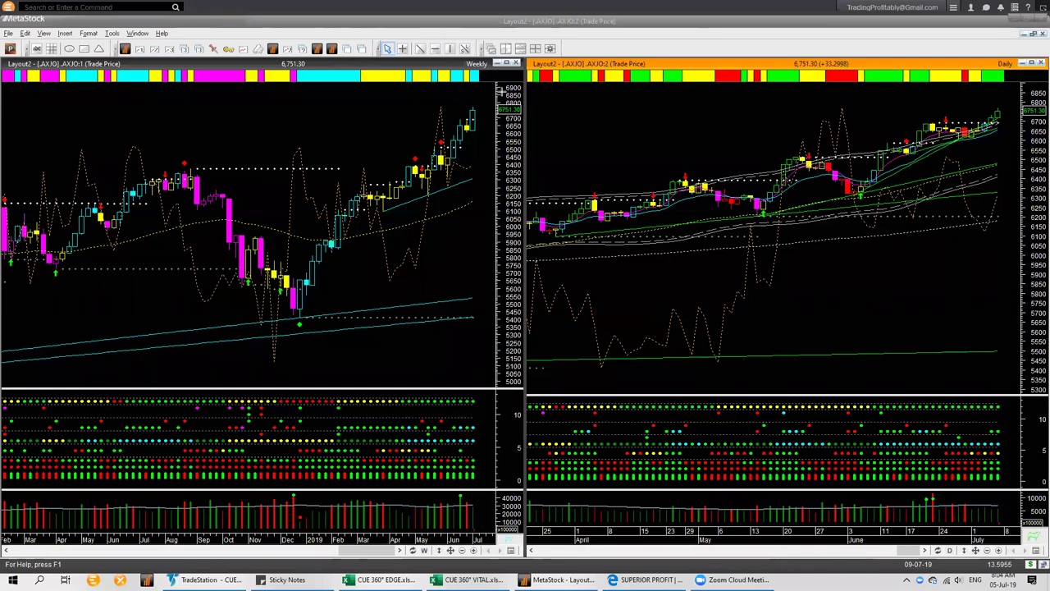
# - Switch the weekly and daily chart layout to the .csi300 instrument
pyautogui.click(595, 130)
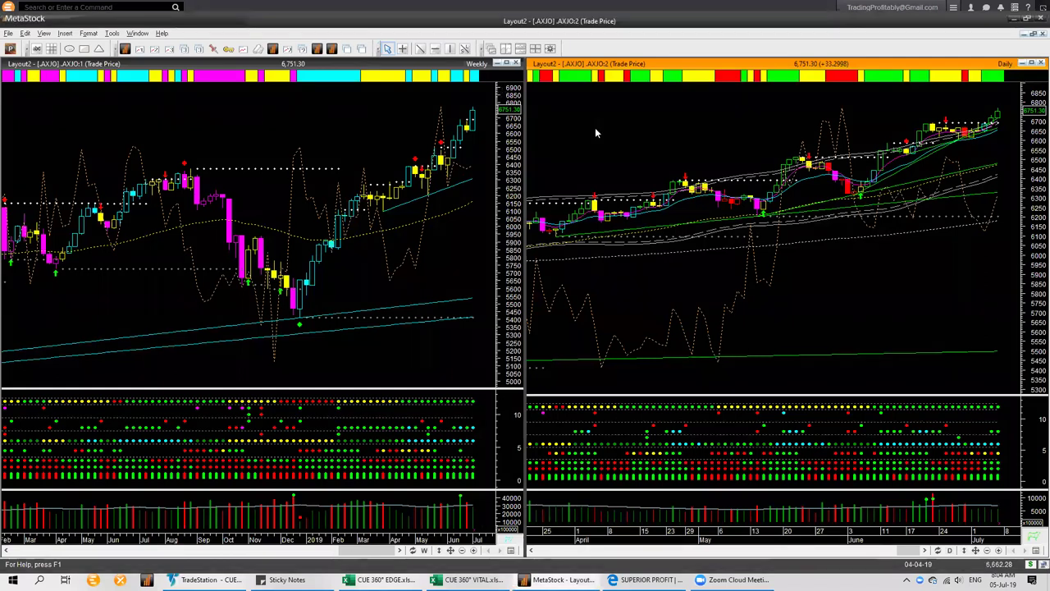
pyautogui.write('.csi300')
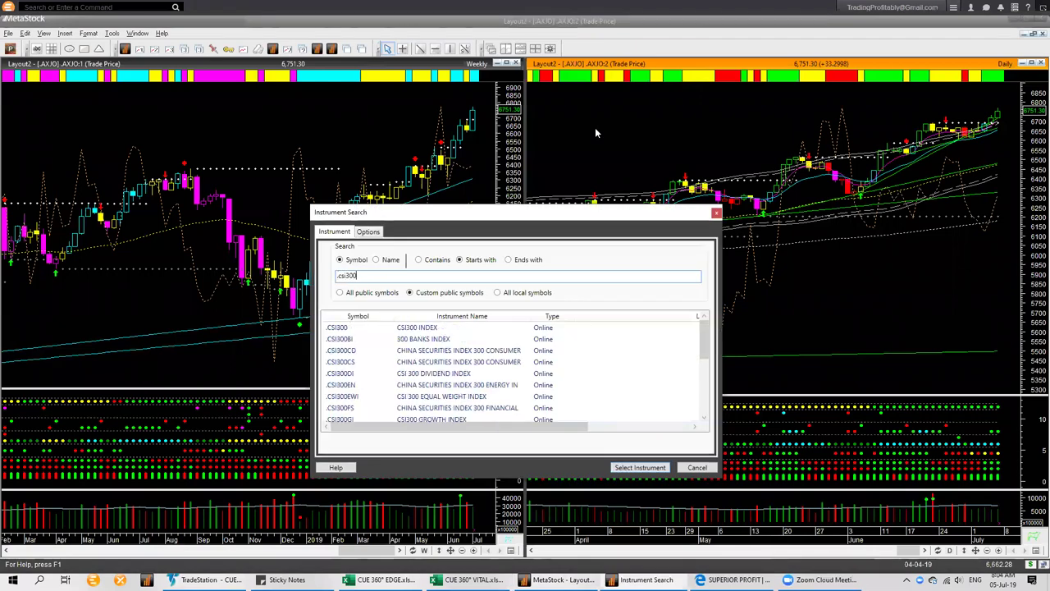
pyautogui.press('Return')
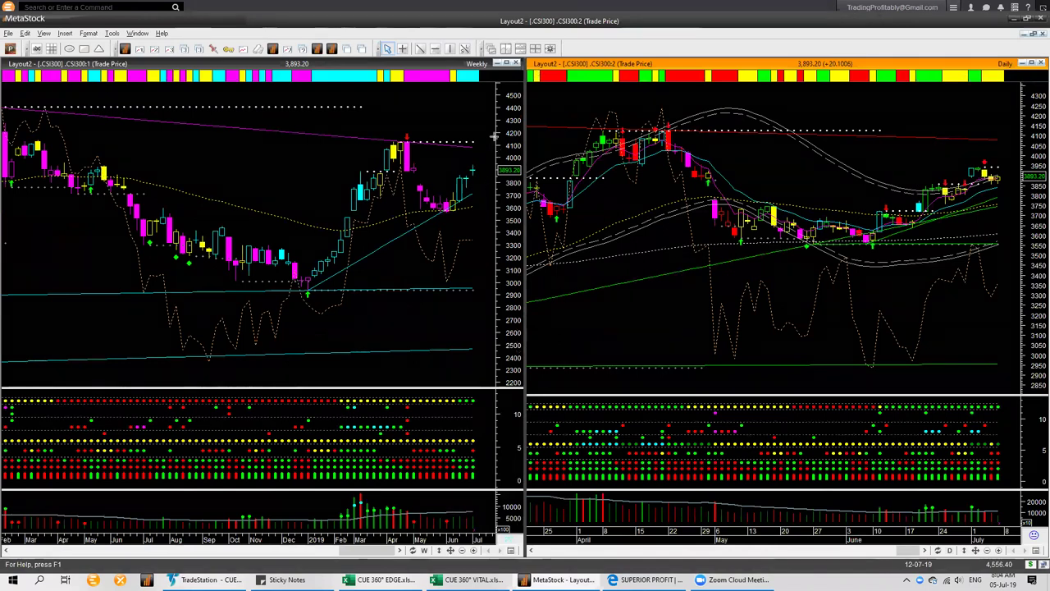
# - Mark the latest weekly and daily CSI300 candles, the weekly support line and the daily uptrend with arrows, and clear the markings
pyautogui.moveTo(491, 130); pyautogui.dragTo(477, 164)
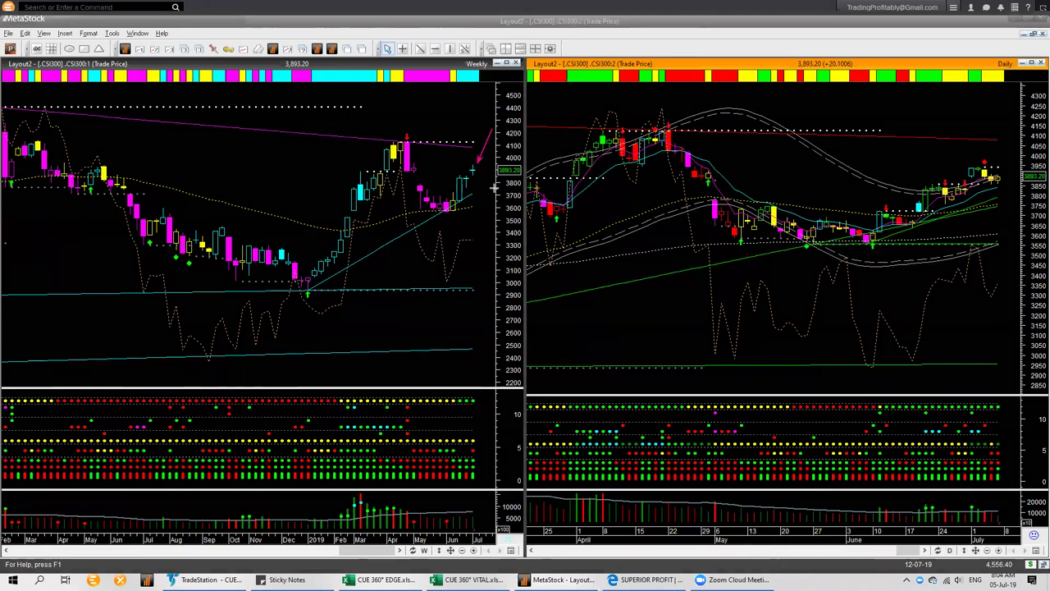
pyautogui.moveTo(487, 241); pyautogui.dragTo(469, 205)
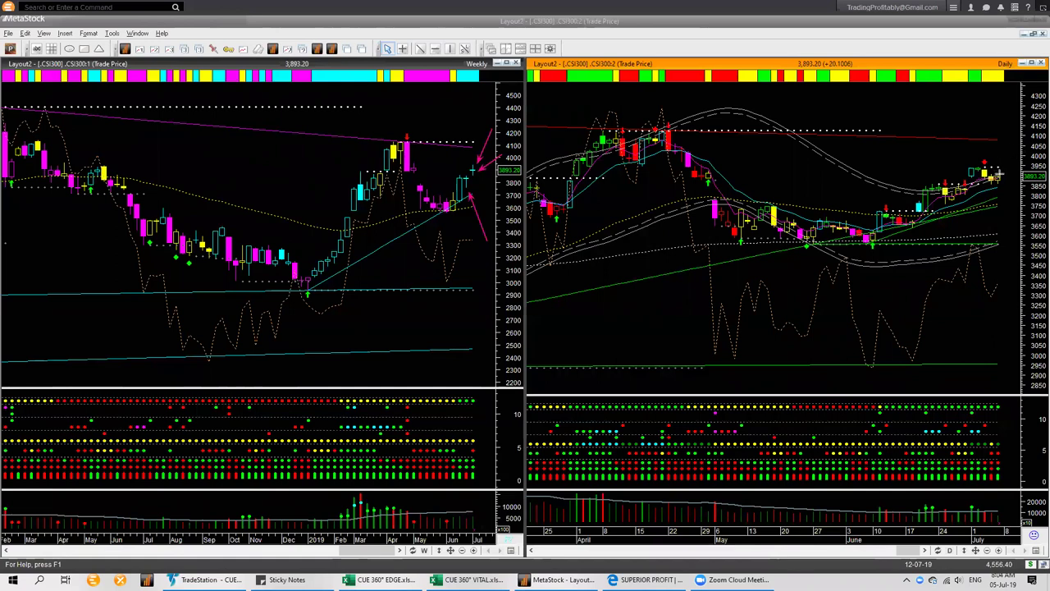
pyautogui.moveTo(889, 248); pyautogui.dragTo(1008, 190)
pyautogui.moveTo(965, 111); pyautogui.dragTo(985, 156)
pyautogui.moveTo(451, 129); pyautogui.dragTo(471, 161)
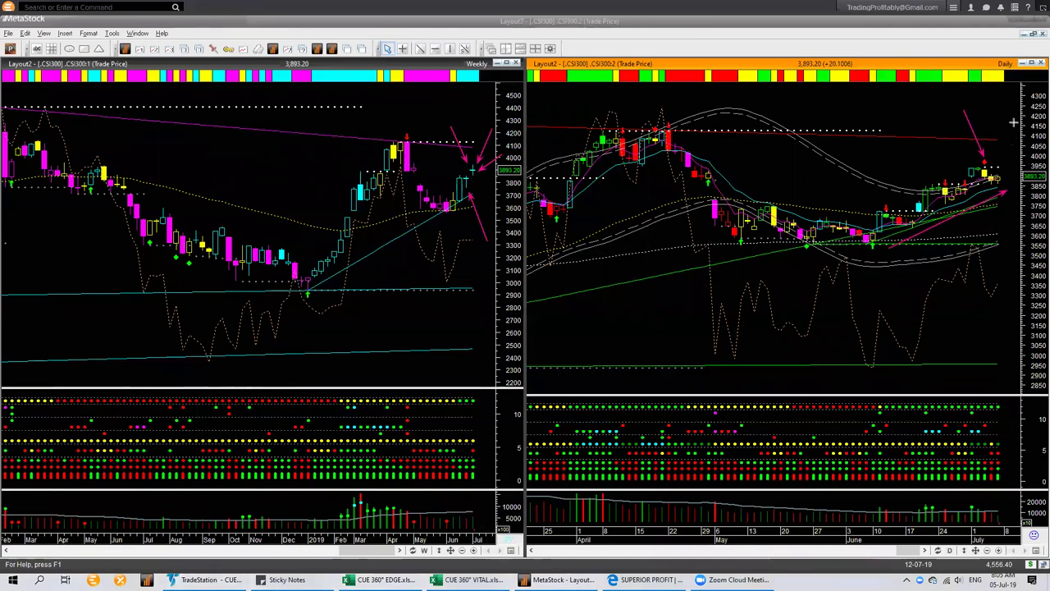
pyautogui.moveTo(1014, 123)
pyautogui.mouseDown()
pyautogui.moveTo(987, 154)
pyautogui.moveTo(1012, 178)
pyautogui.mouseUp()
pyautogui.click(775, 86)
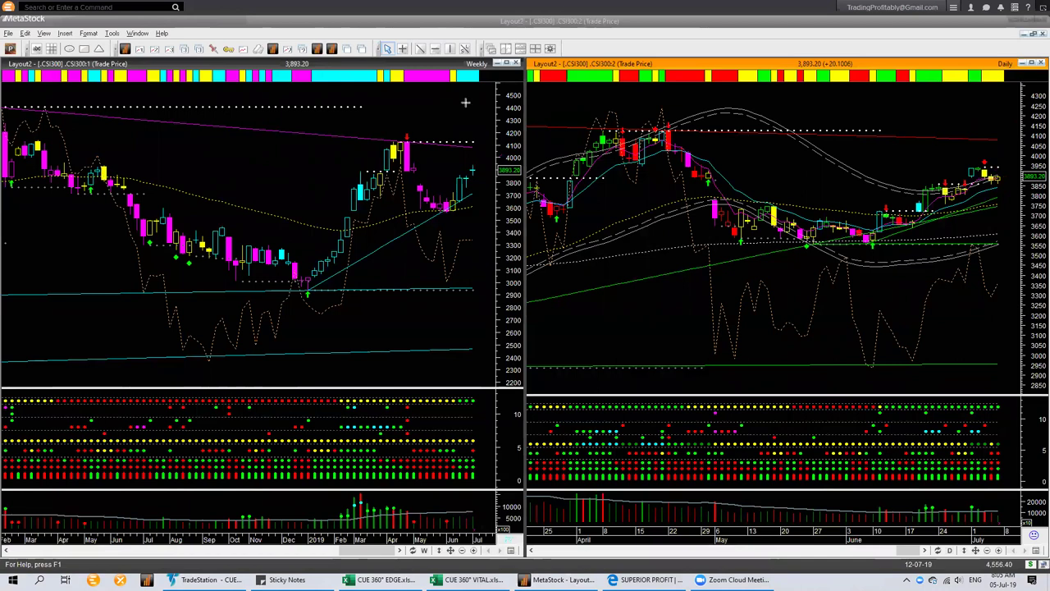
# - Switch the weekly and daily chart layout to the .hsi instrument
pyautogui.write('.')
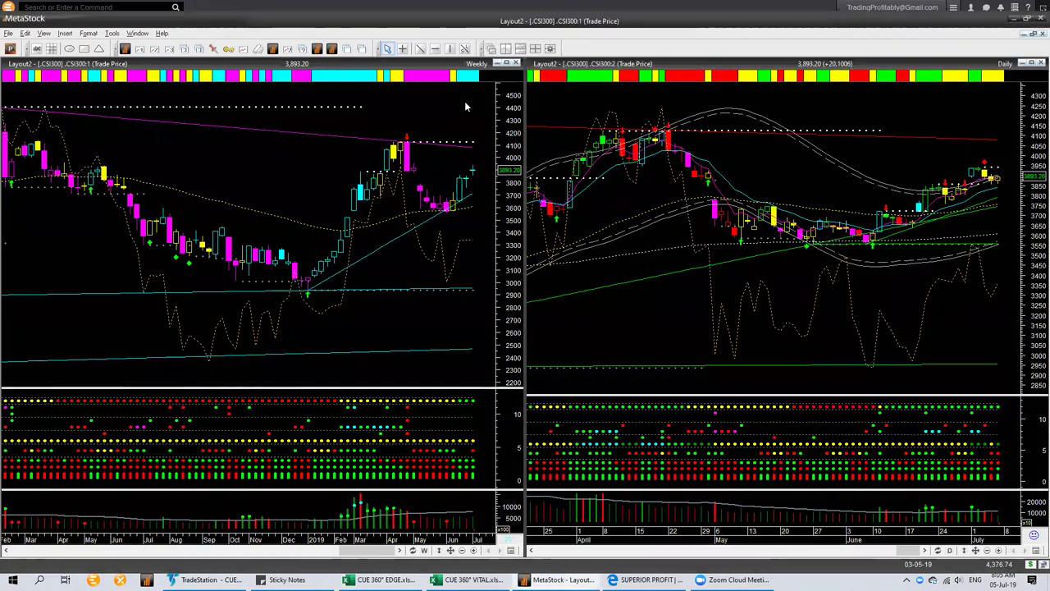
pyautogui.write('.hsi')
pyautogui.press('Return')
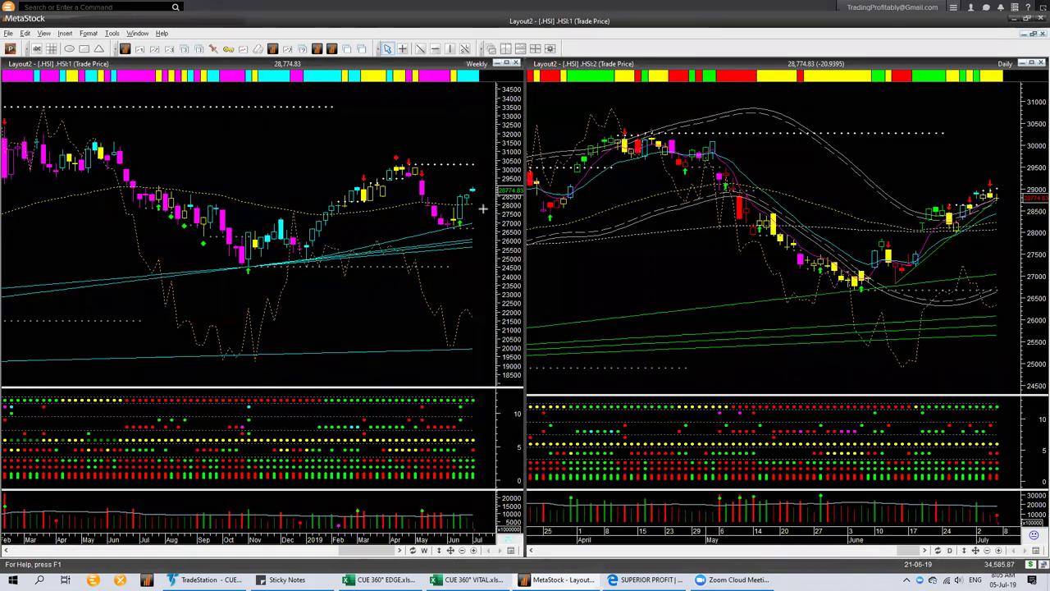
# - Draw arrows along the recent rise on the weekly and daily HSI charts, and clear the markings
pyautogui.moveTo(462, 236)
pyautogui.mouseDown()
pyautogui.moveTo(485, 185)
pyautogui.moveTo(474, 183)
pyautogui.mouseUp()
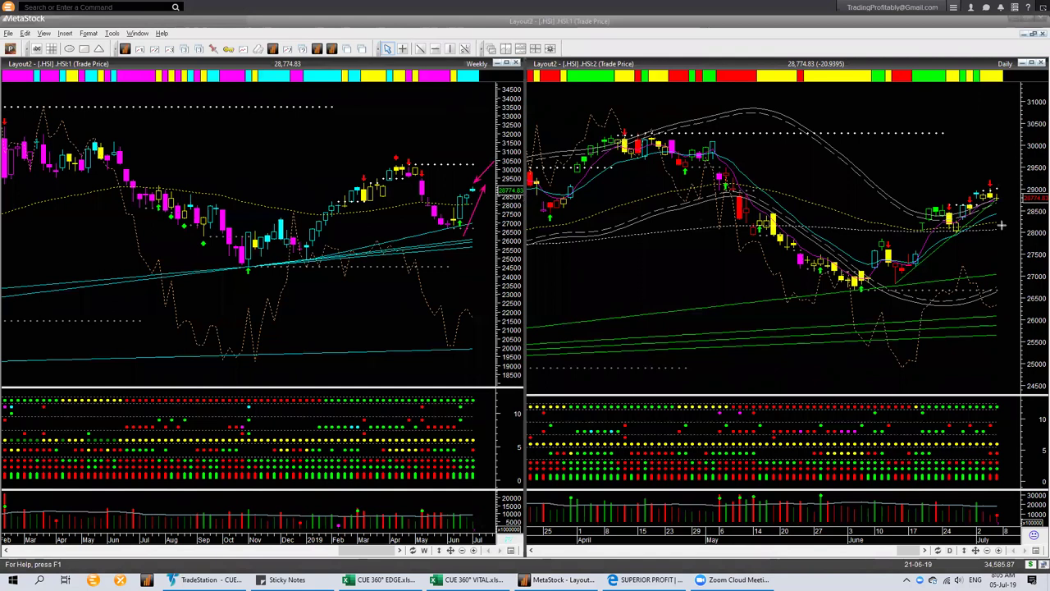
pyautogui.moveTo(937, 262); pyautogui.dragTo(1020, 177)
pyautogui.press('Escape')
pyautogui.click(444, 130)
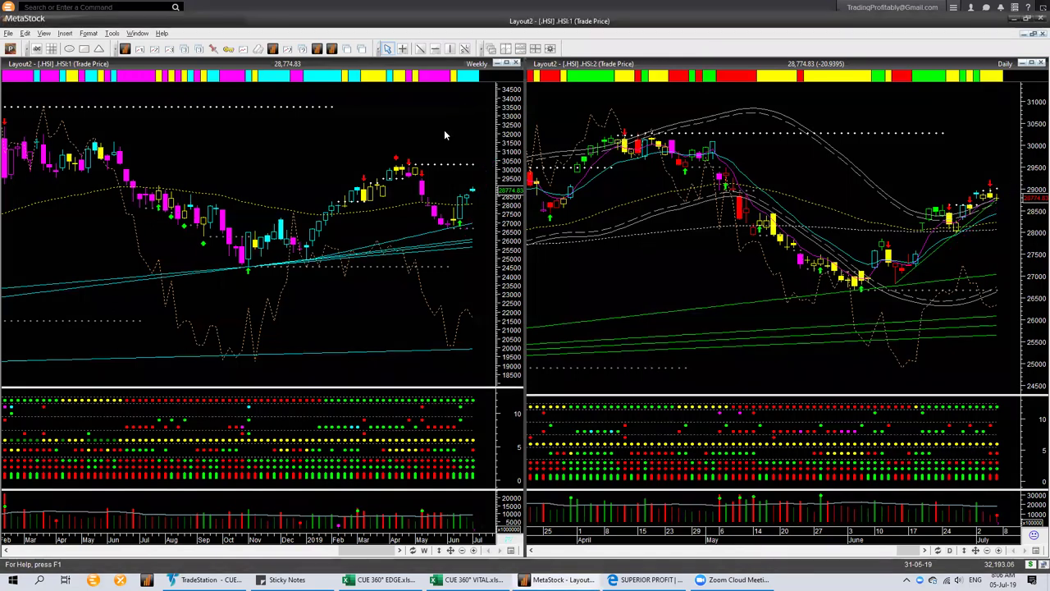